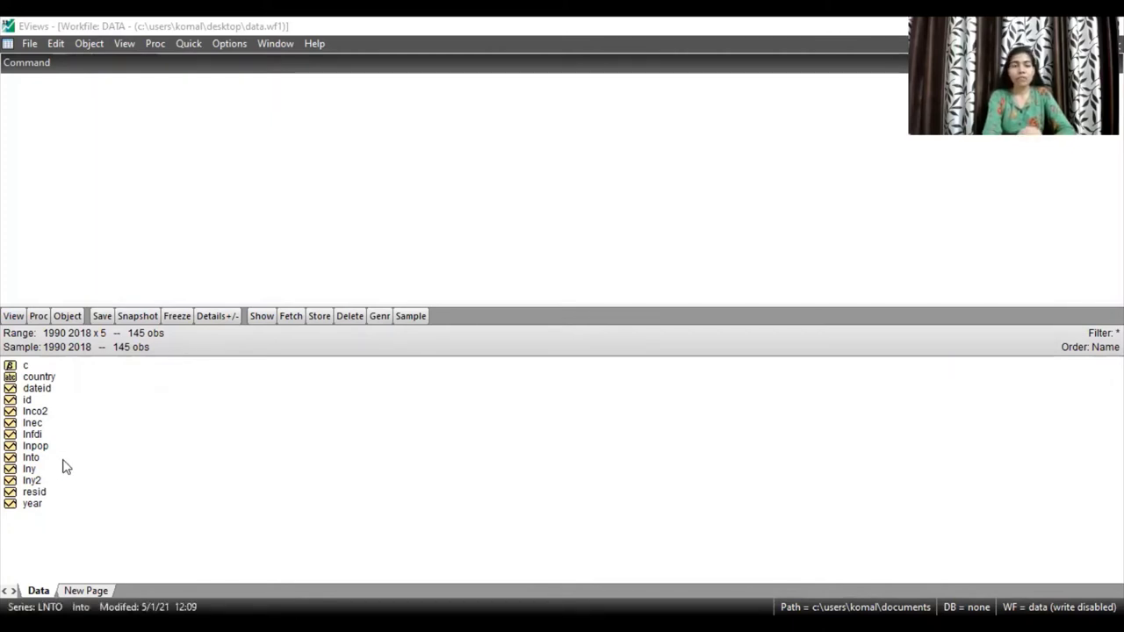
Step: Open the series lnco2, lny, lny2, lnto, lnpop, lnfdi and lnec together as a group, in that order
click(39, 412)
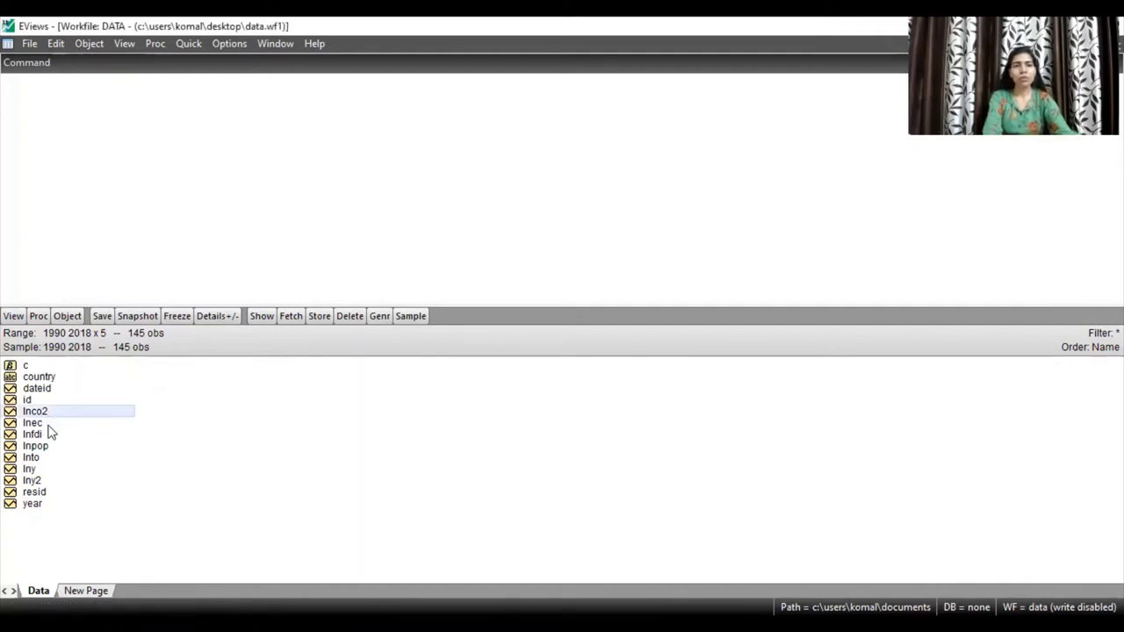
ctrl+click(41, 471)
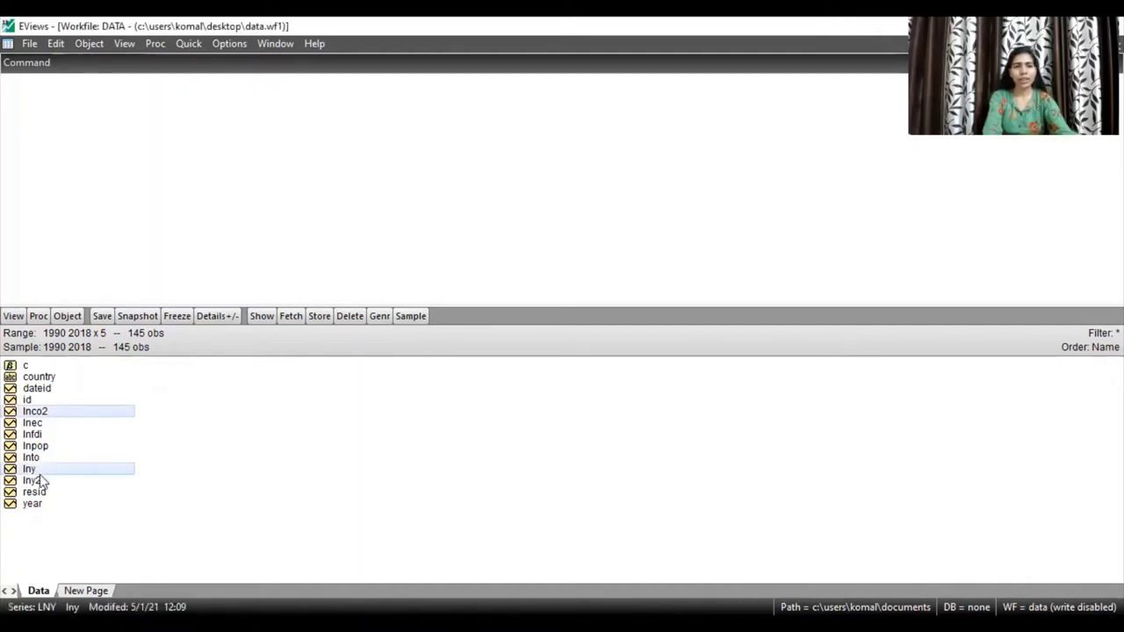
ctrl+click(39, 481)
ctrl+click(48, 459)
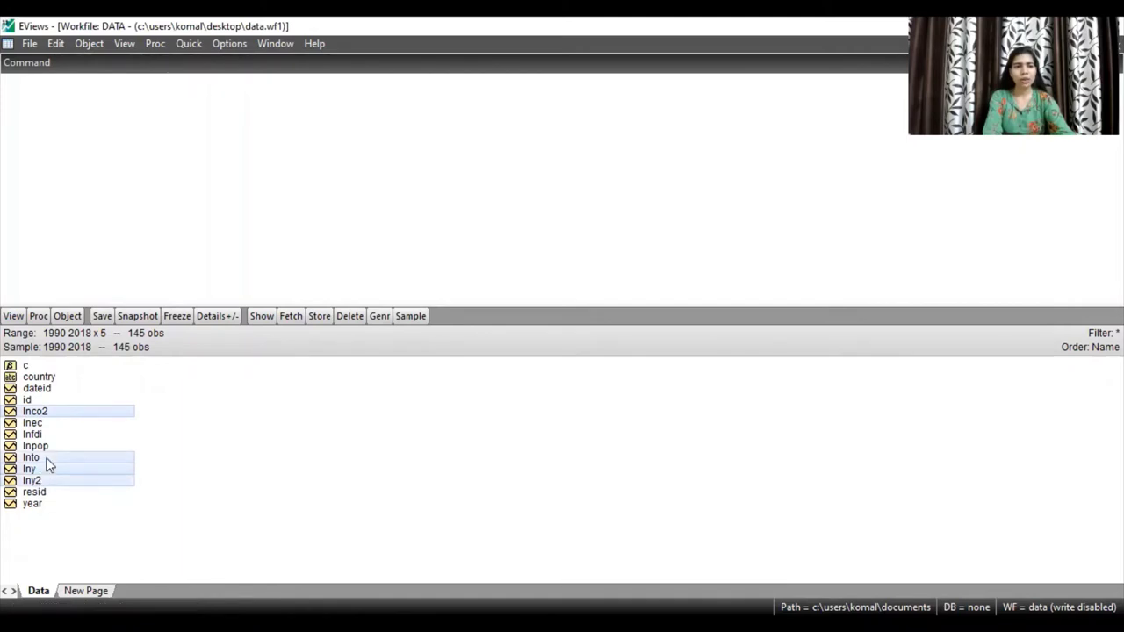
ctrl+click(49, 449)
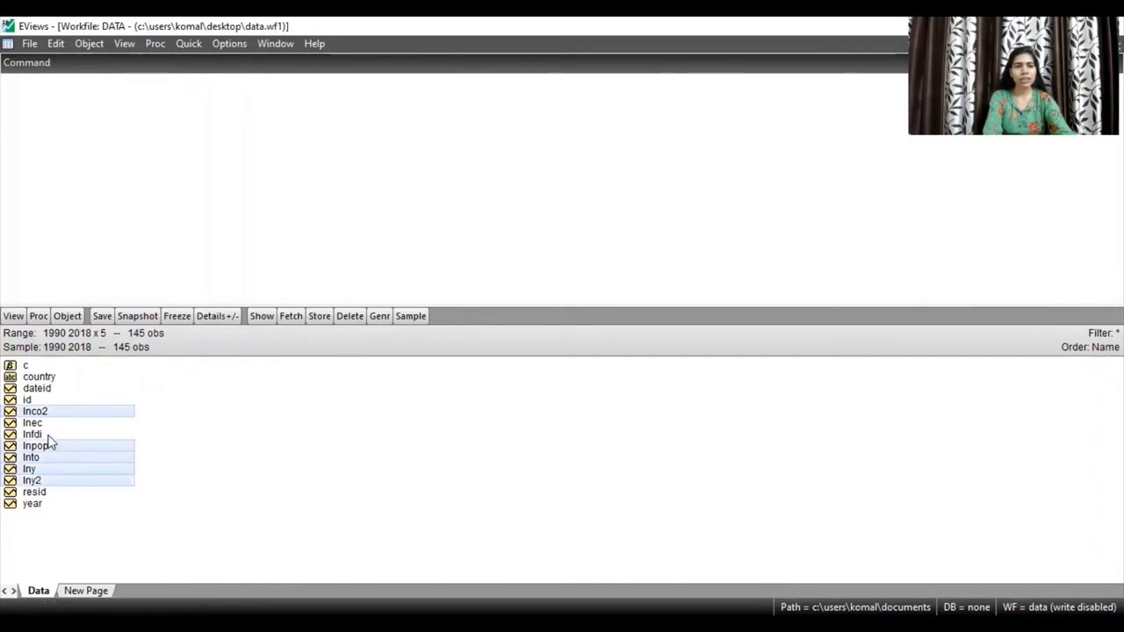
ctrl+click(48, 436)
ctrl+click(48, 424)
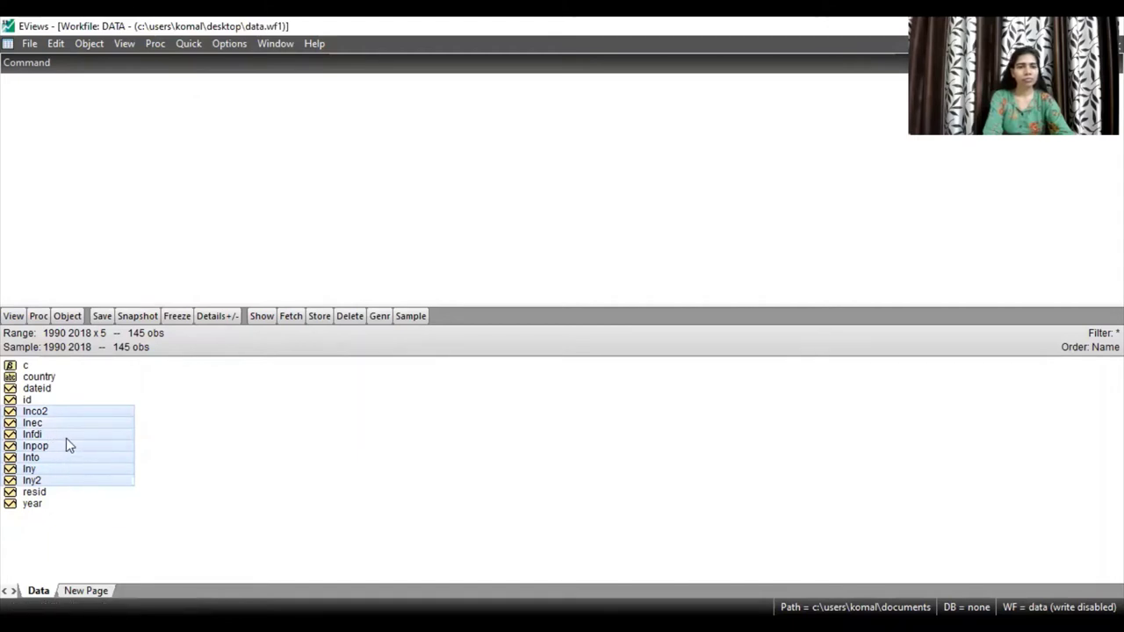
right_click(69, 445)
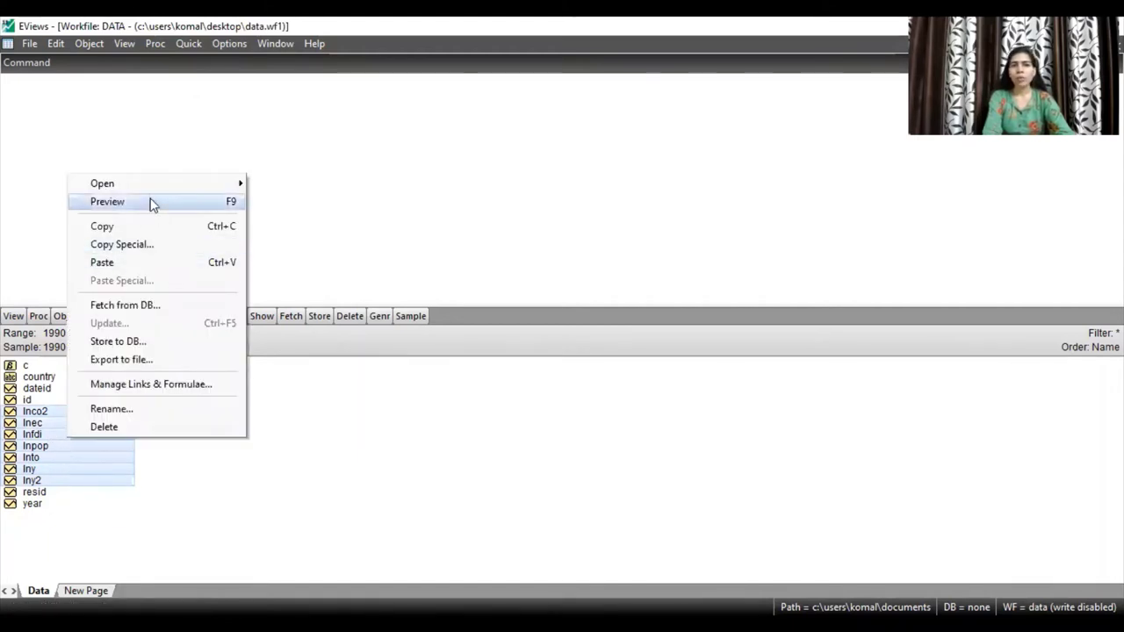
mouse_move(150, 189)
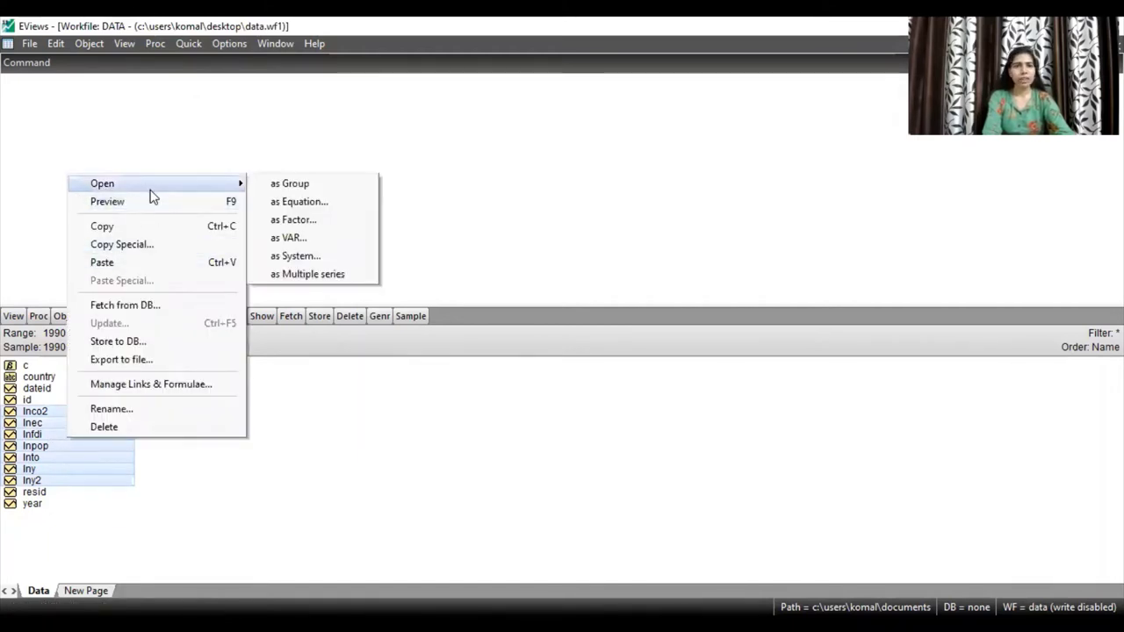
click(276, 184)
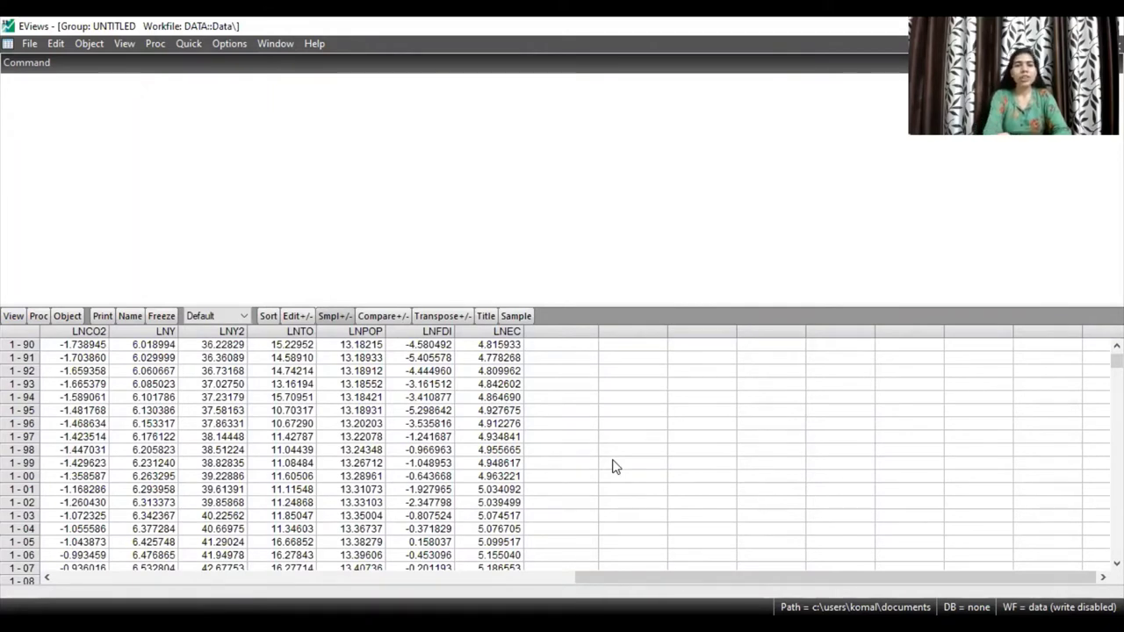
Step: Run a Pedroni panel cointegration test on the group's series with individual intercept and automatic Schwarz lag selection, deleting the previous untitled group
click(195, 49)
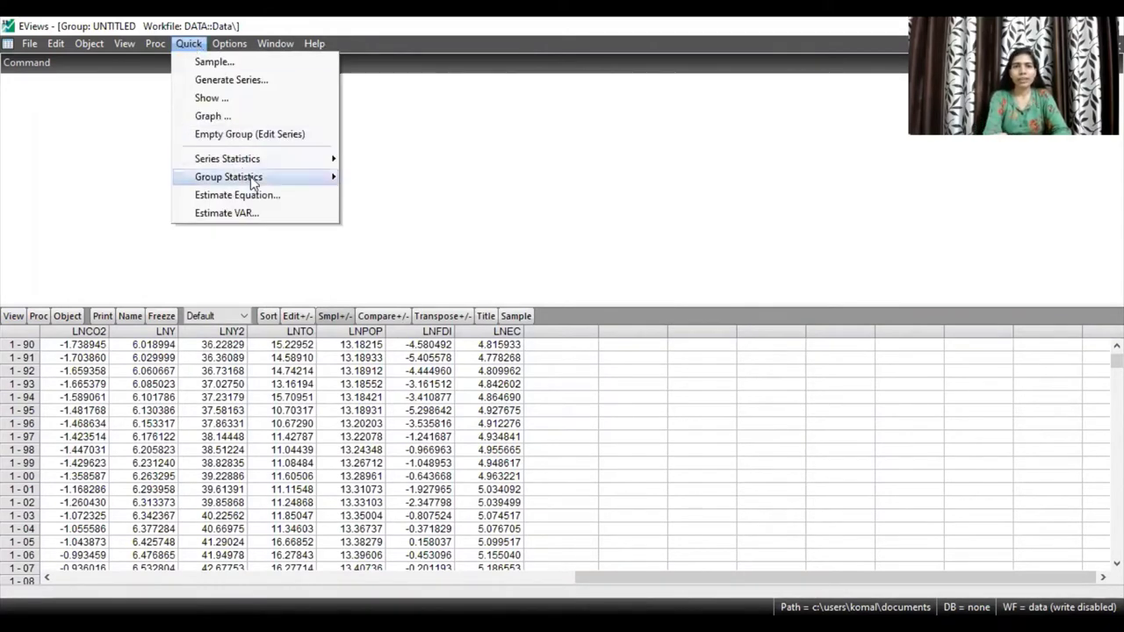
mouse_move(262, 179)
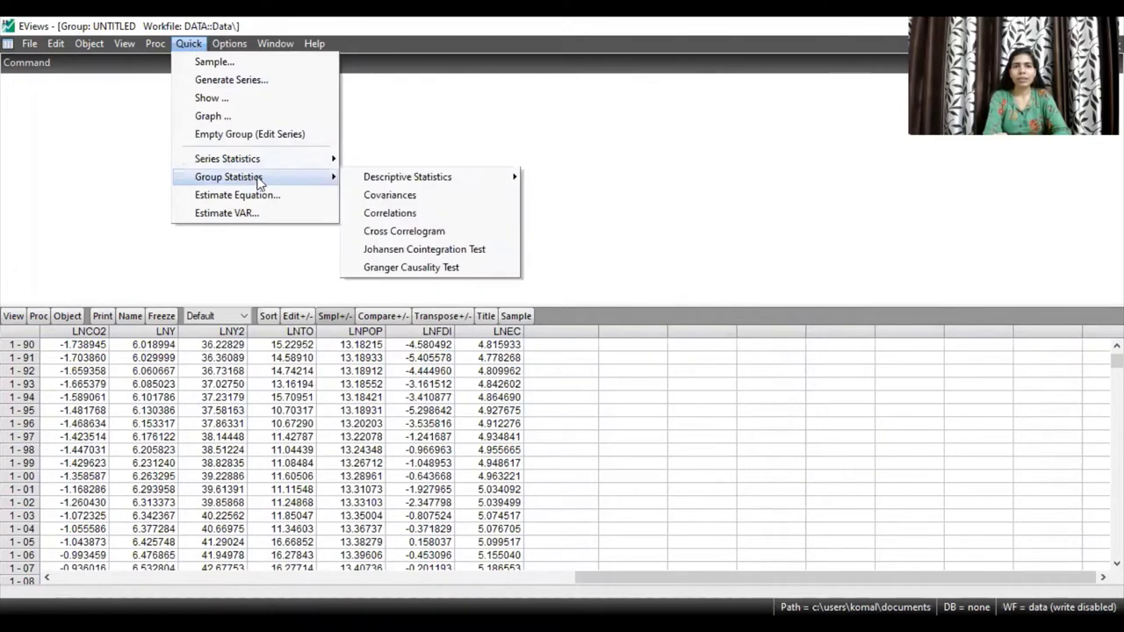
click(375, 248)
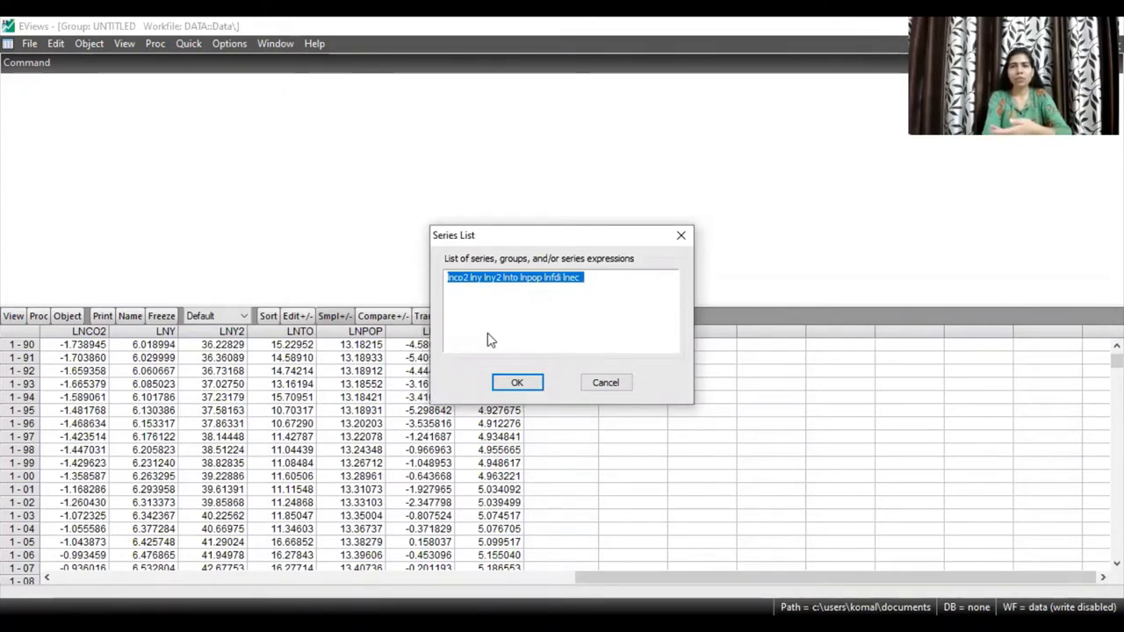
click(518, 384)
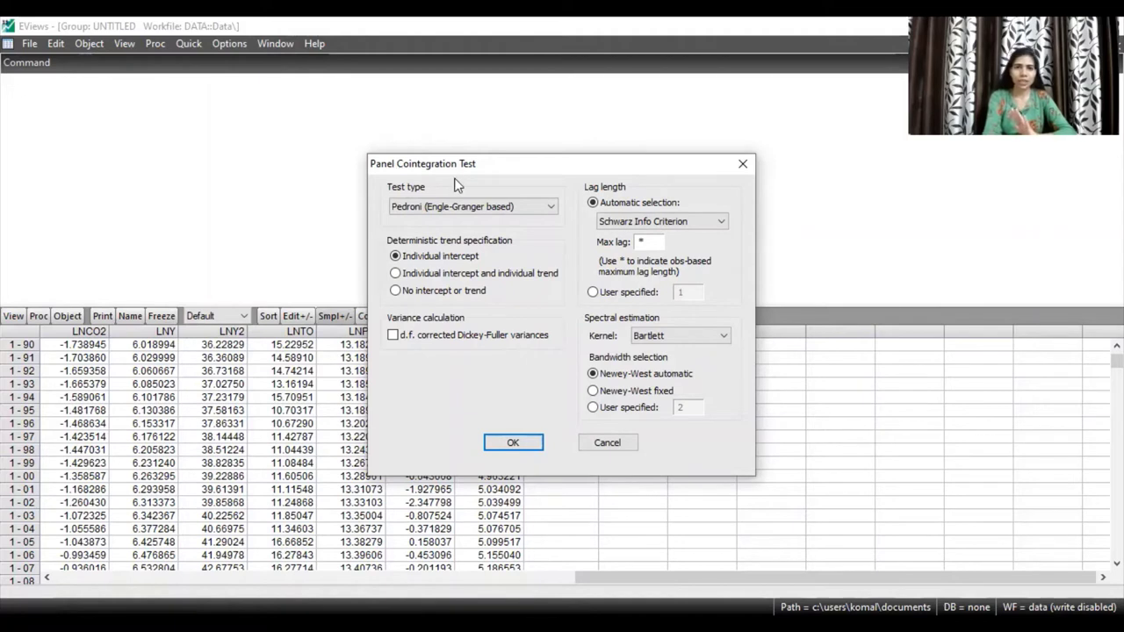
click(524, 206)
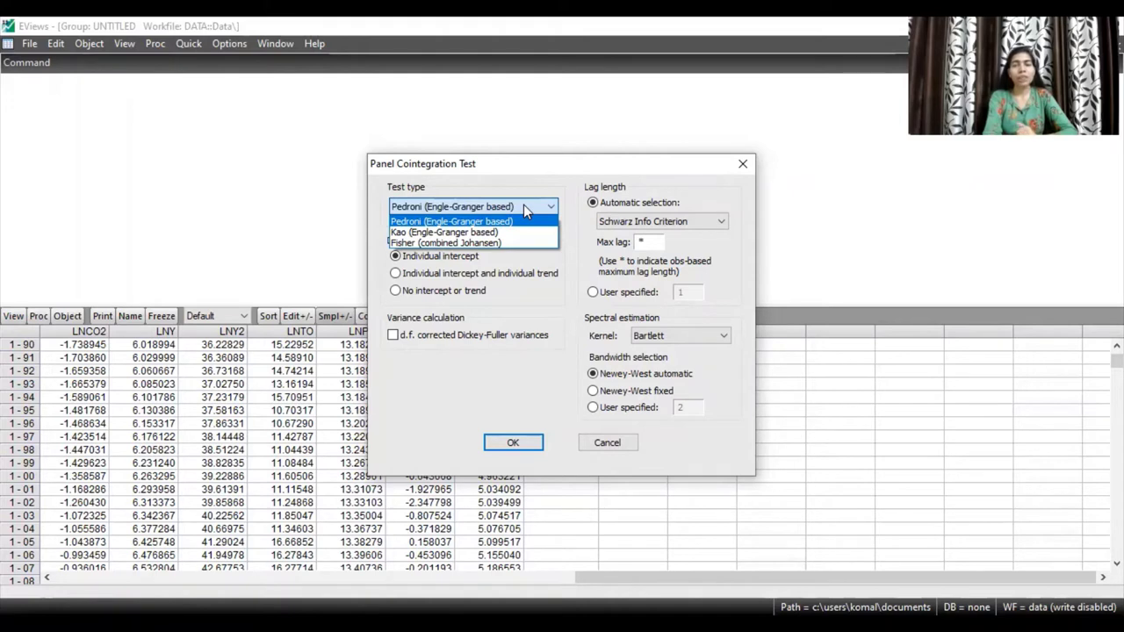
click(524, 205)
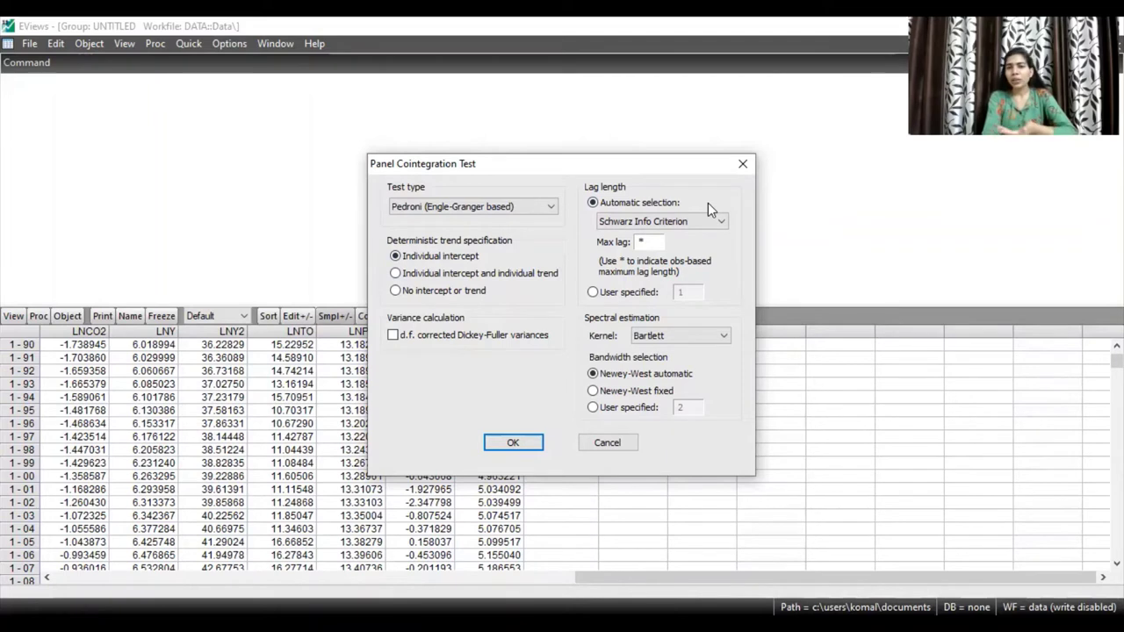
click(593, 292)
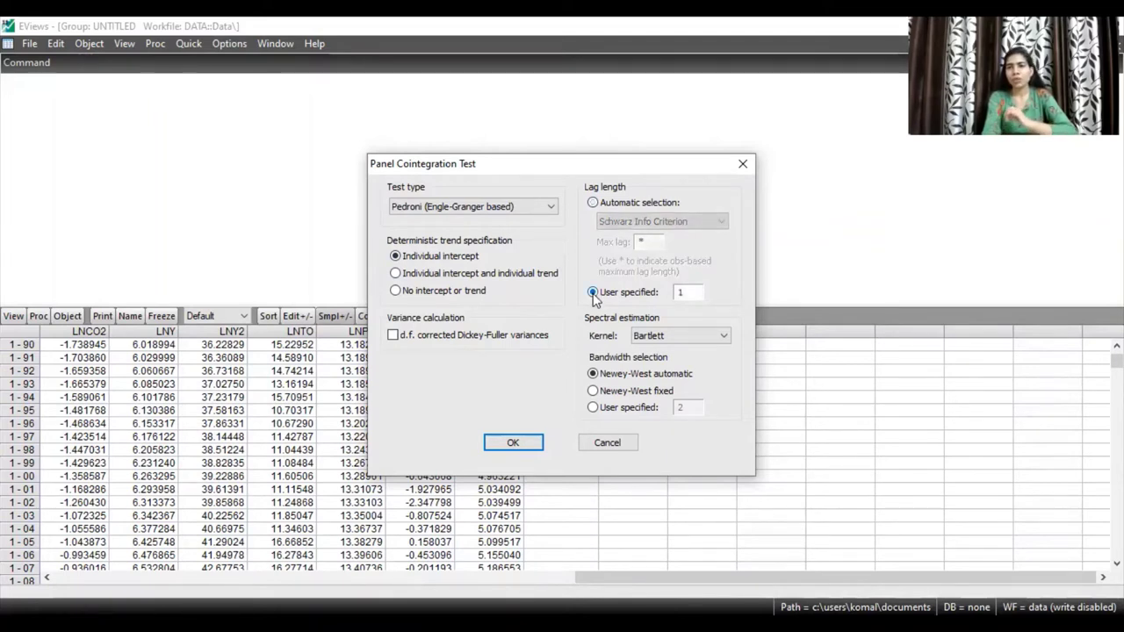
click(593, 203)
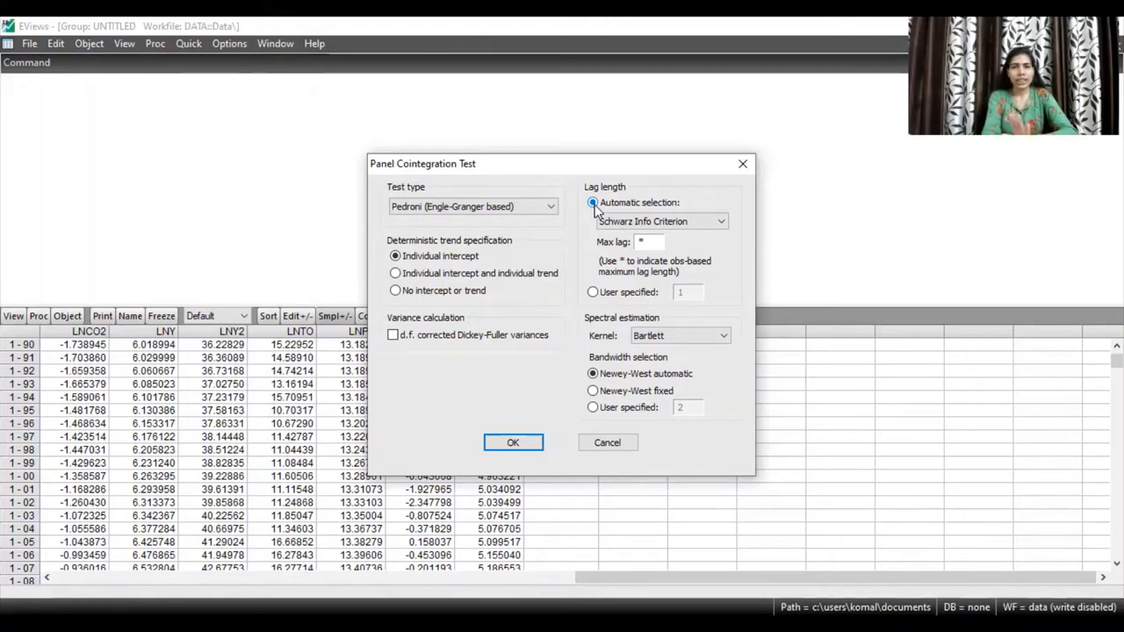
click(513, 444)
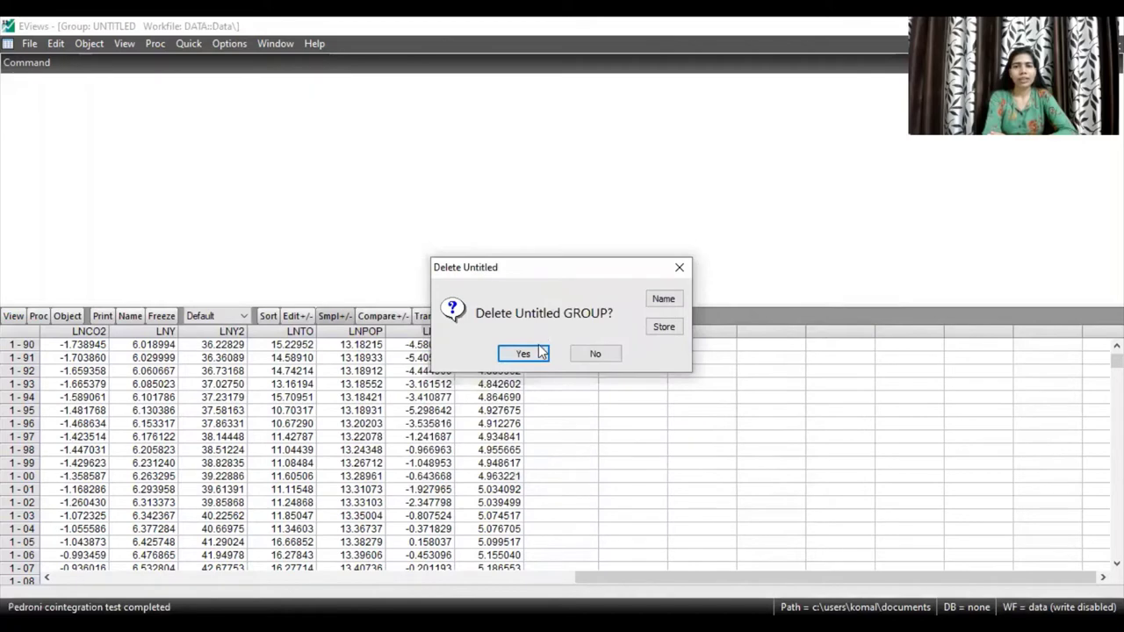
click(523, 353)
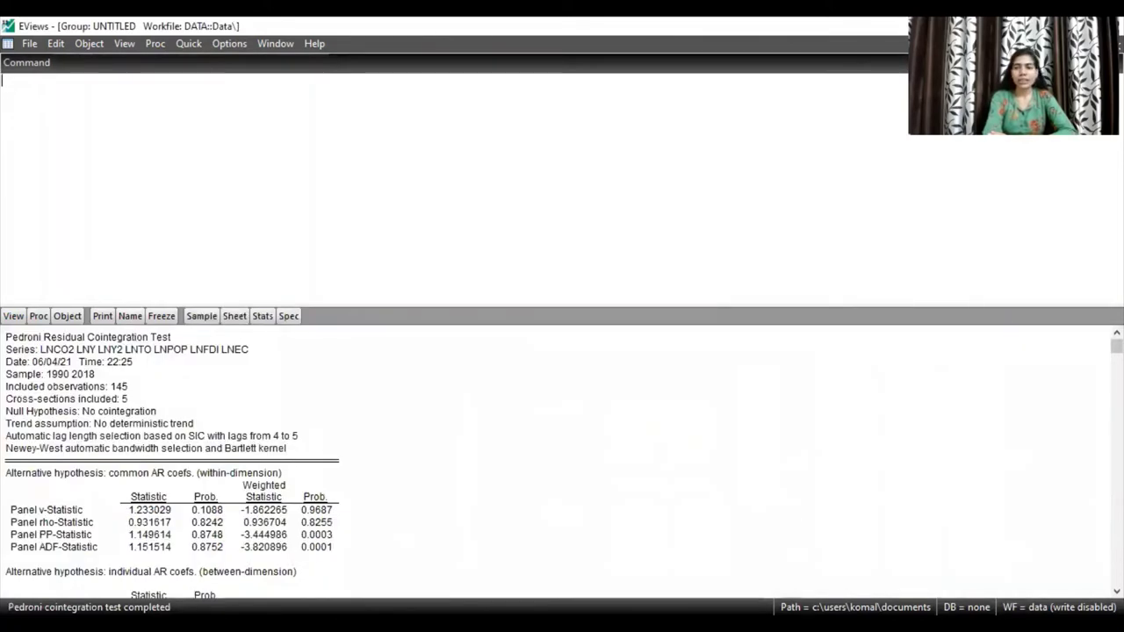
Step: Examine the within-dimension and between-dimension statistics and probabilities of the Pedroni test with individual intercept
scroll(562, 457, down, 1)
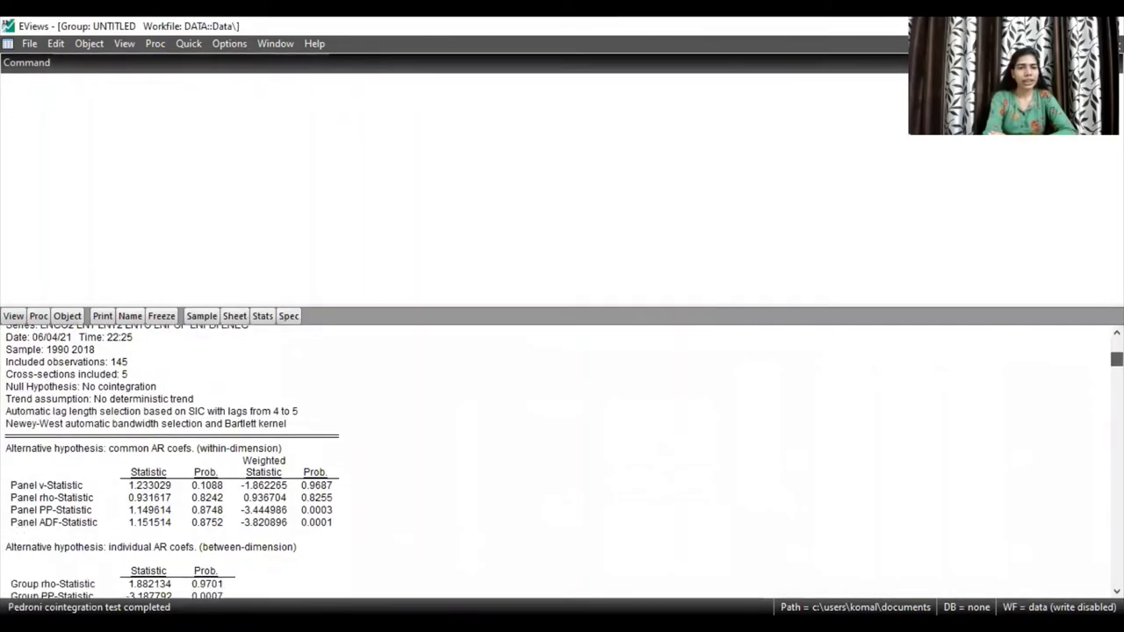
scroll(562, 456, down, 1)
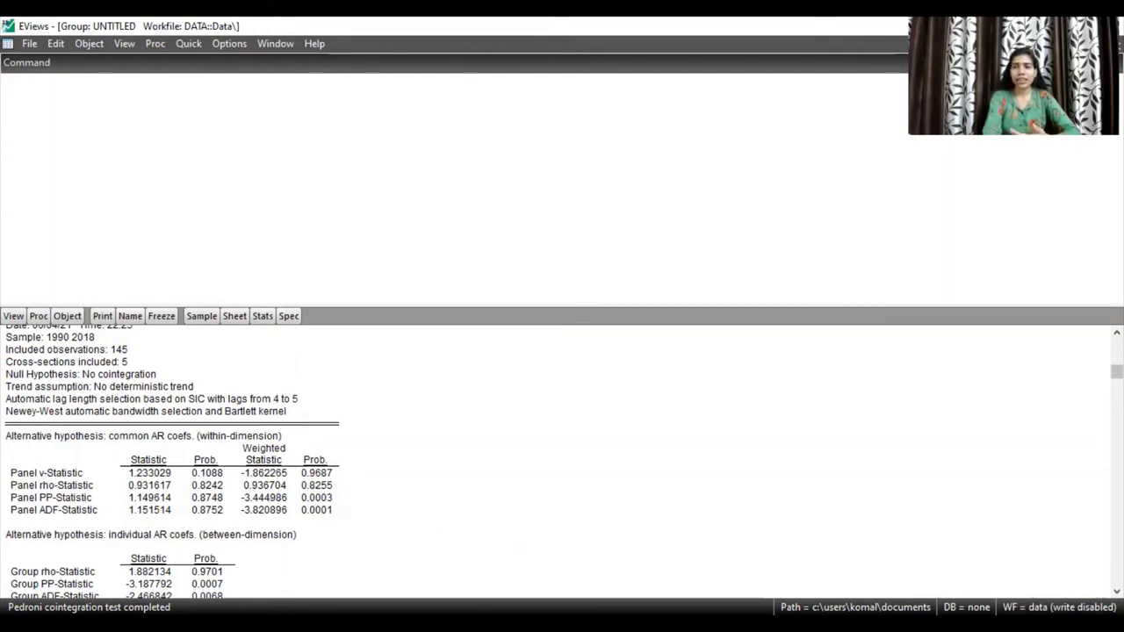
scroll(1116, 373, down, 1)
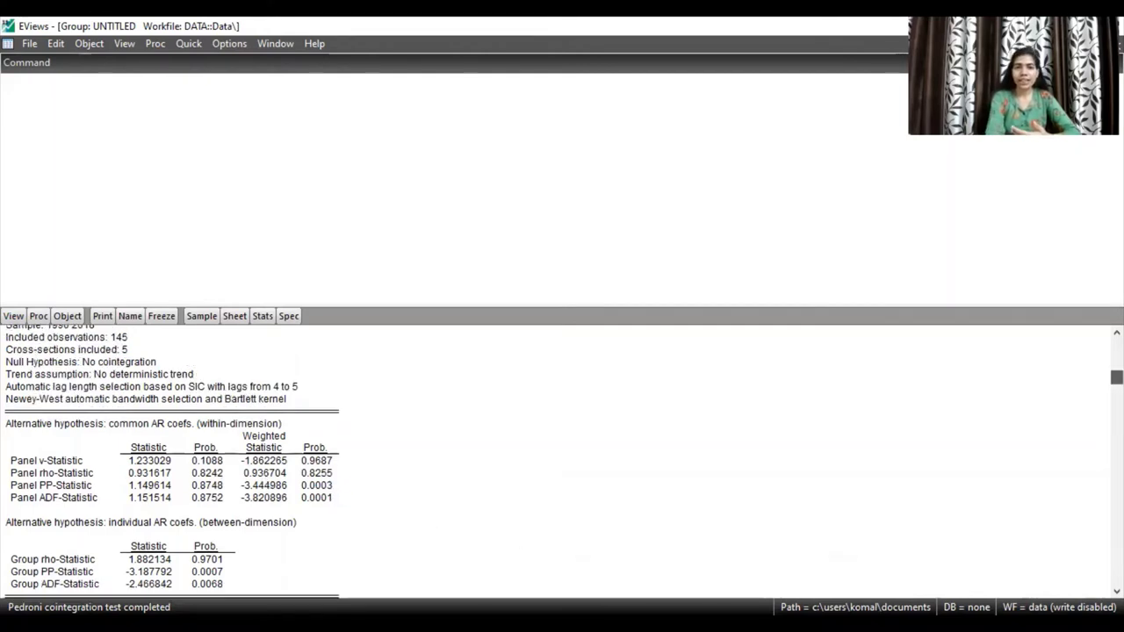
scroll(1116, 379, down, 1)
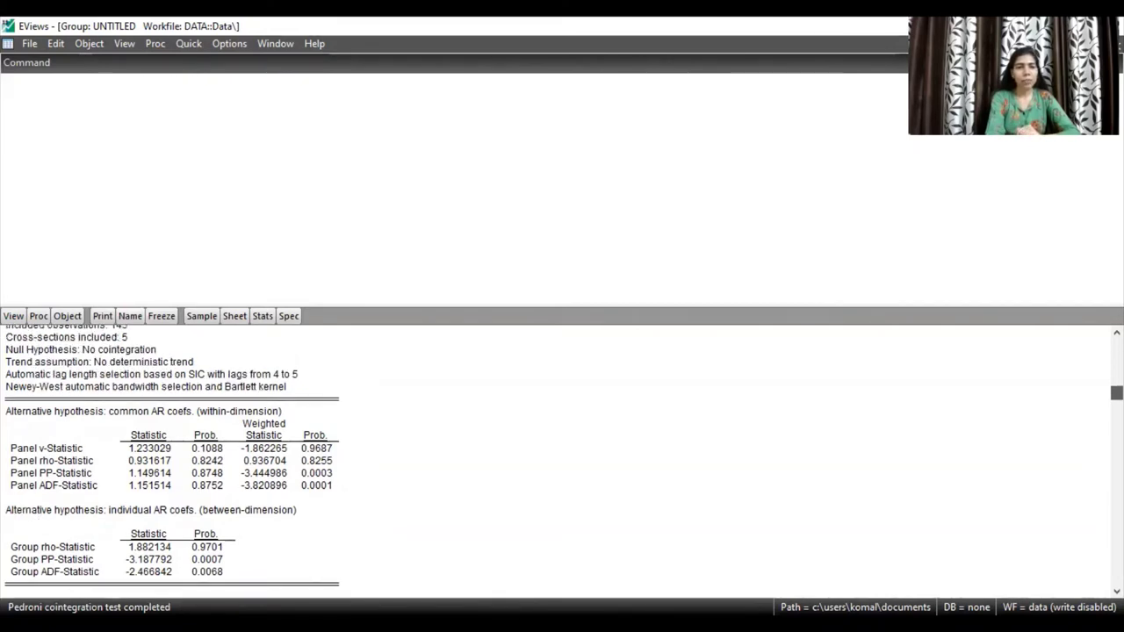
scroll(1115, 379, down, 2)
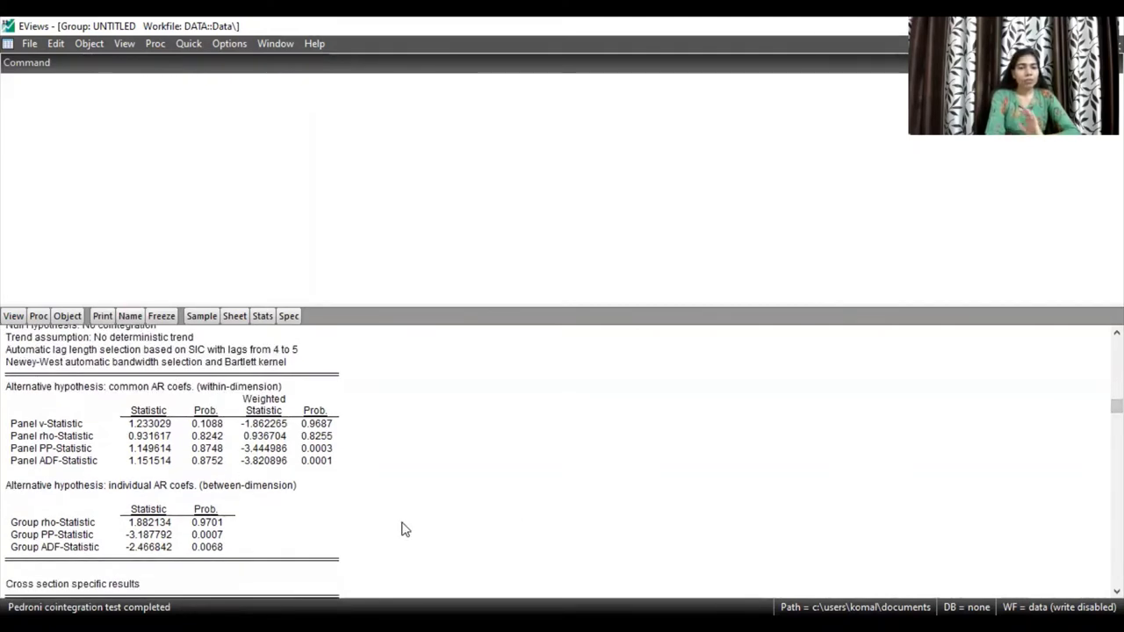
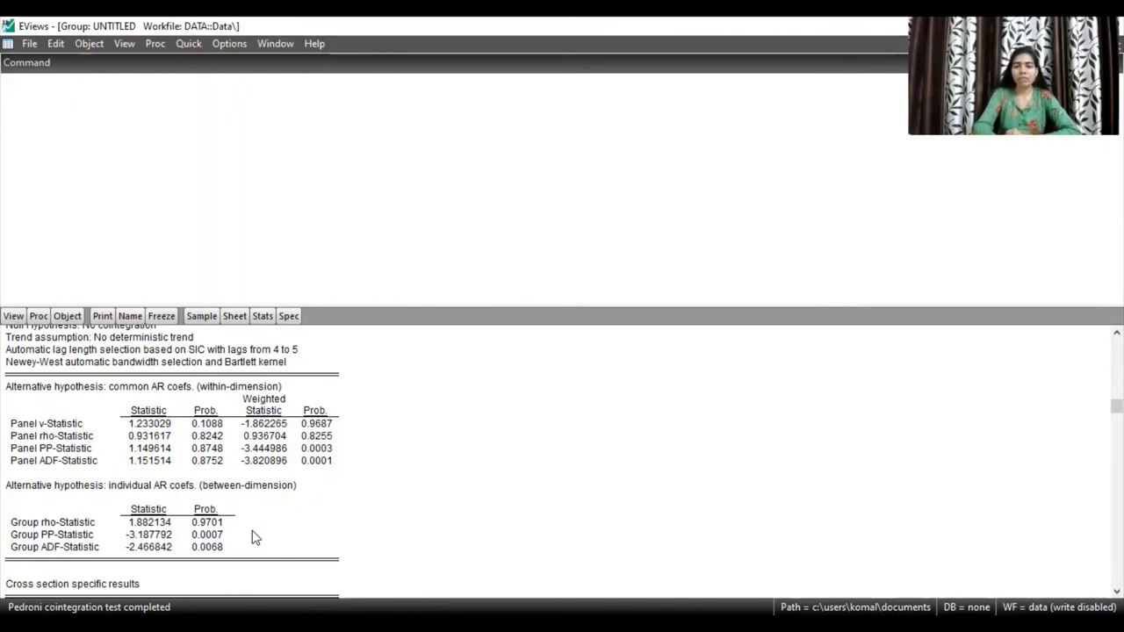
Step: Rerun the Pedroni cointegration test on the same series with individual intercept and individual trend, deleting the previous untitled group
click(180, 50)
mouse_move(259, 179)
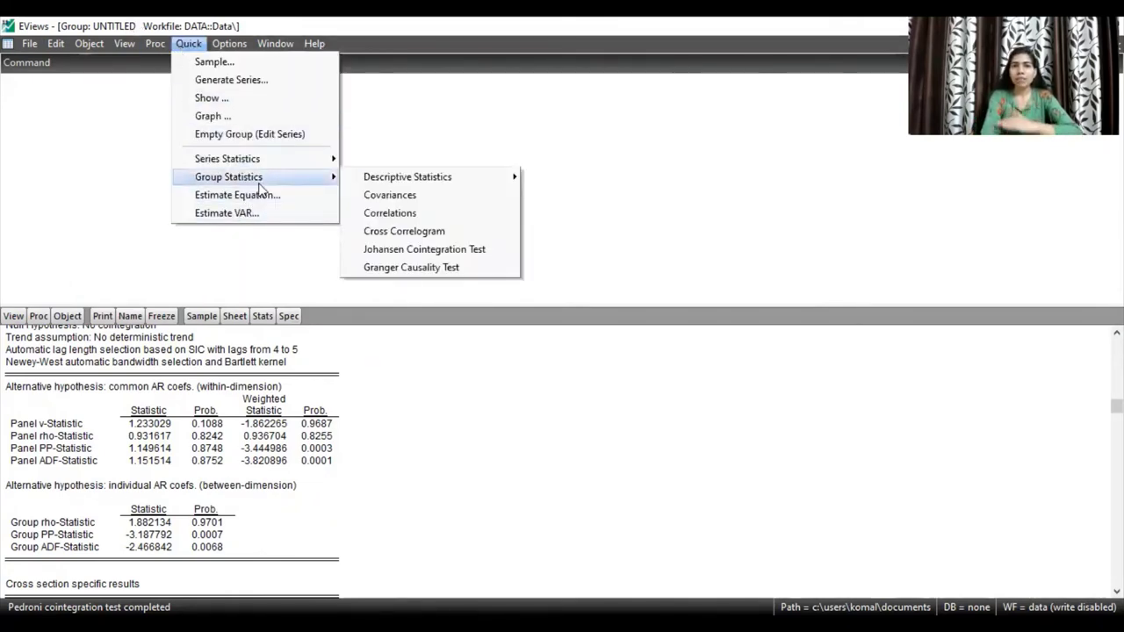
click(398, 251)
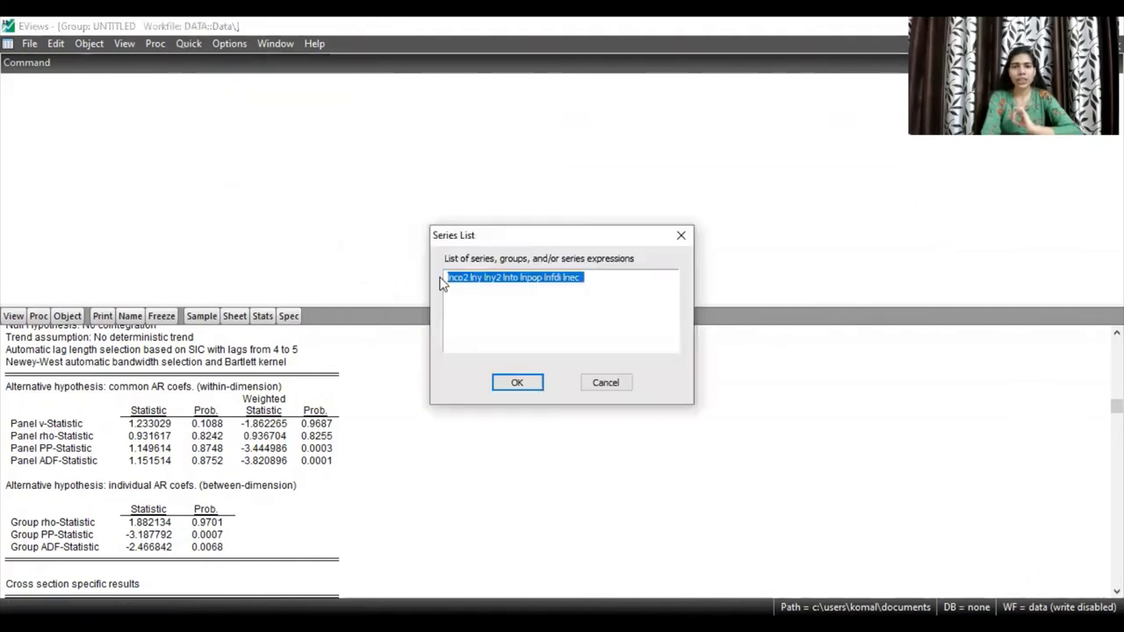
click(498, 383)
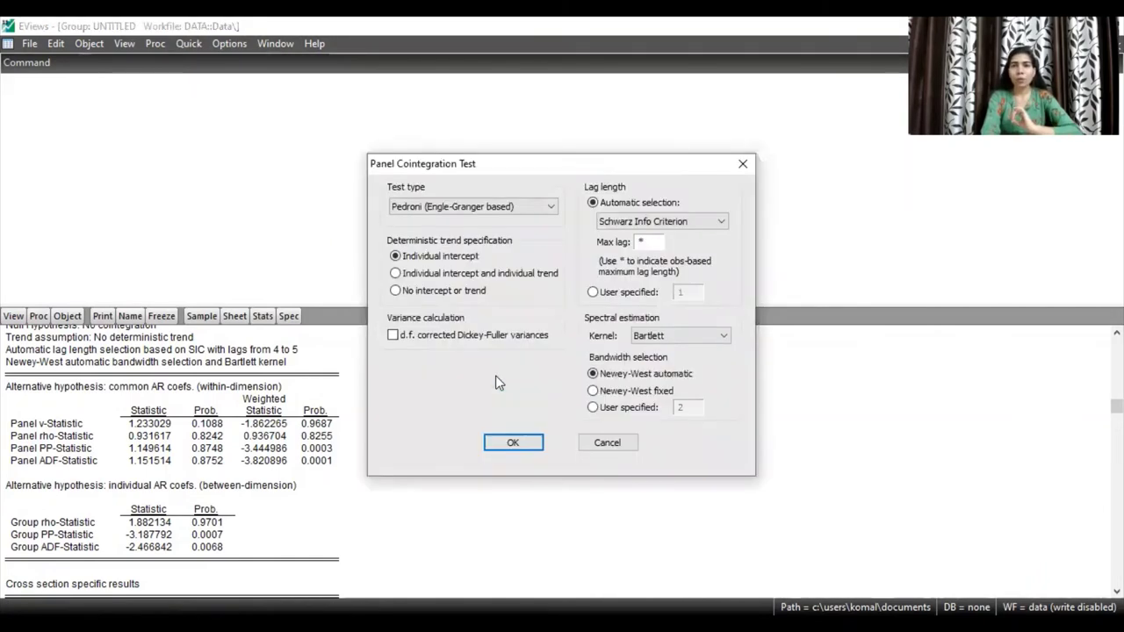
click(395, 274)
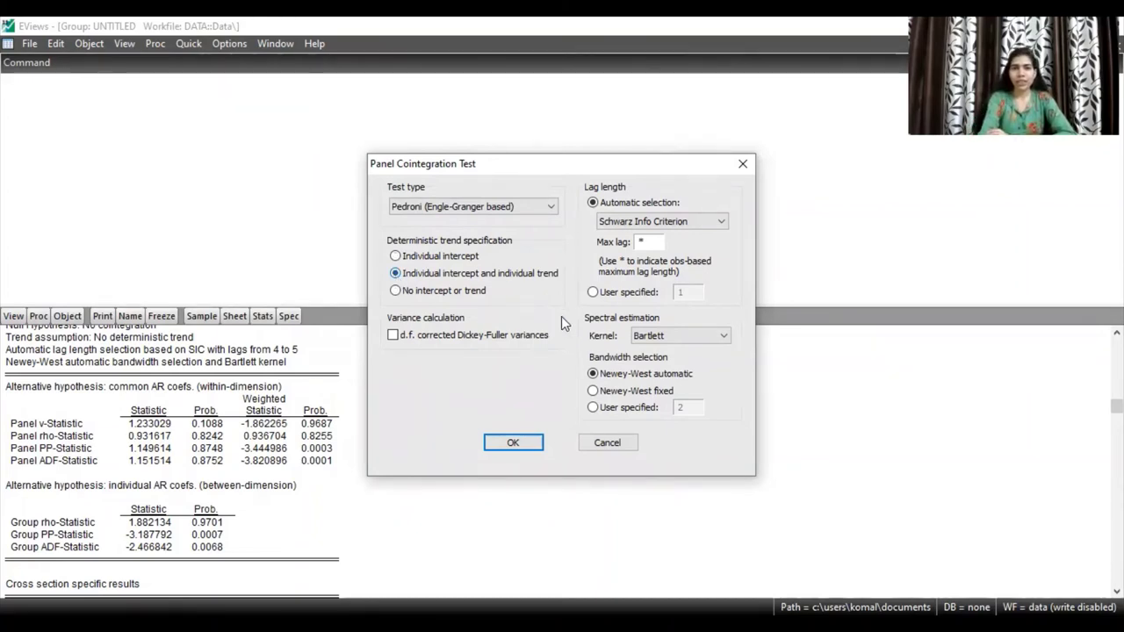
click(522, 444)
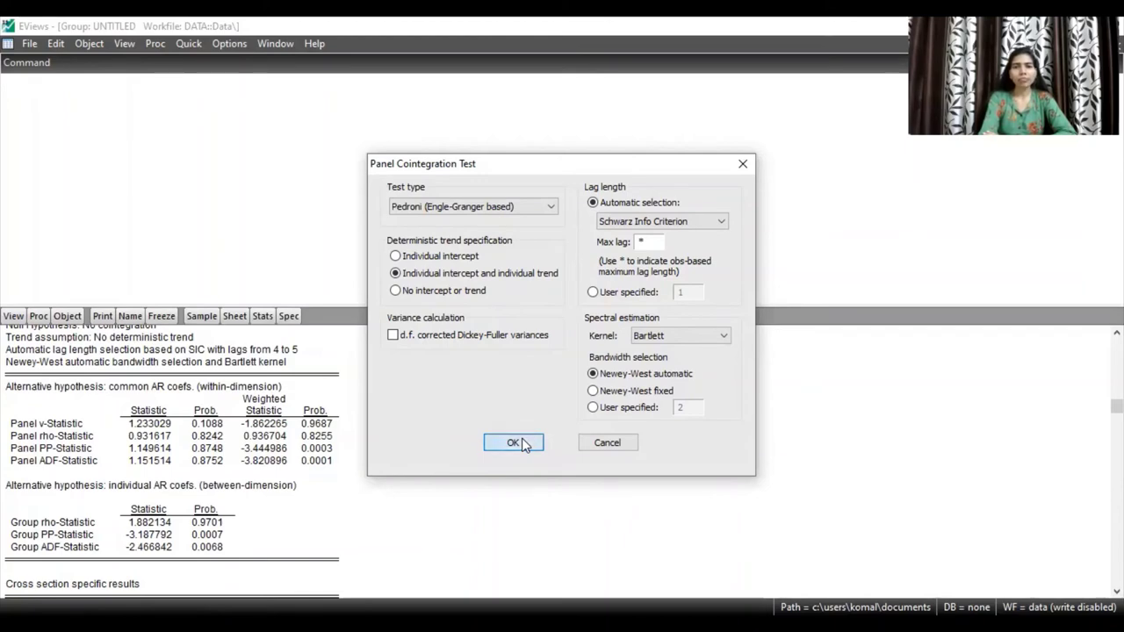
click(521, 354)
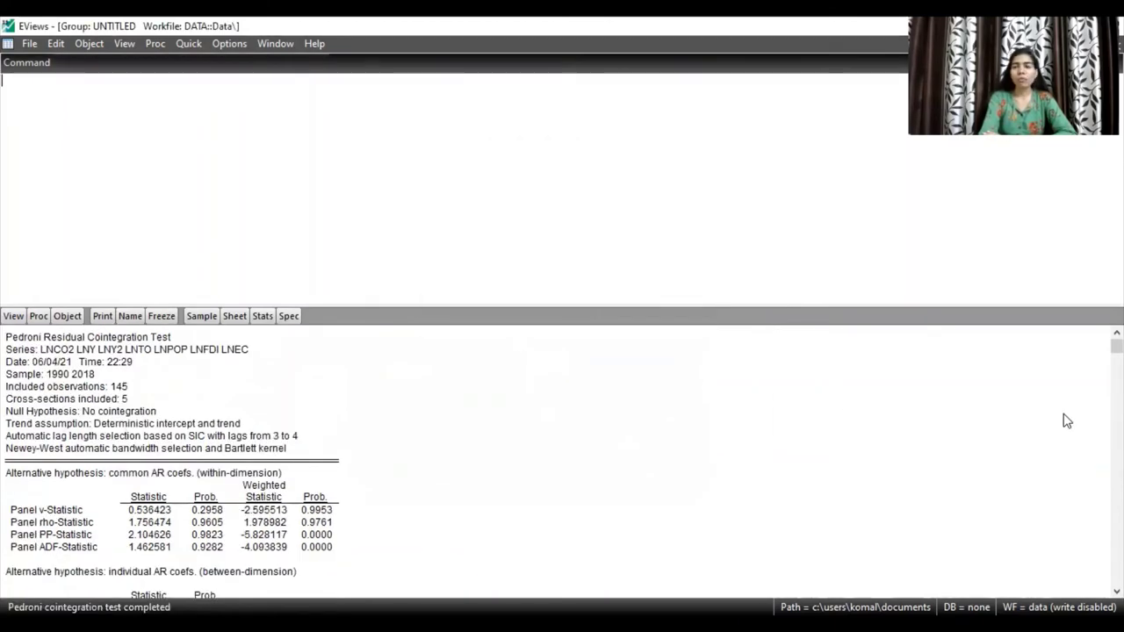
Step: Examine the panel and group statistics of the Pedroni test with intercept and trend
scroll(562, 461, down, 7)
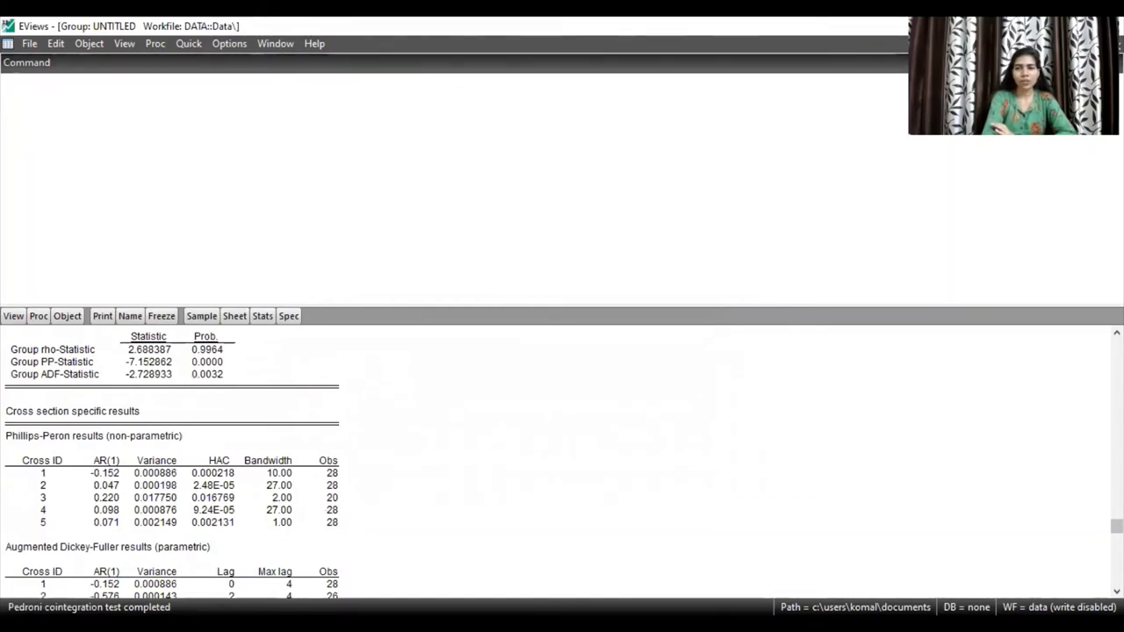
scroll(562, 460, up, 8)
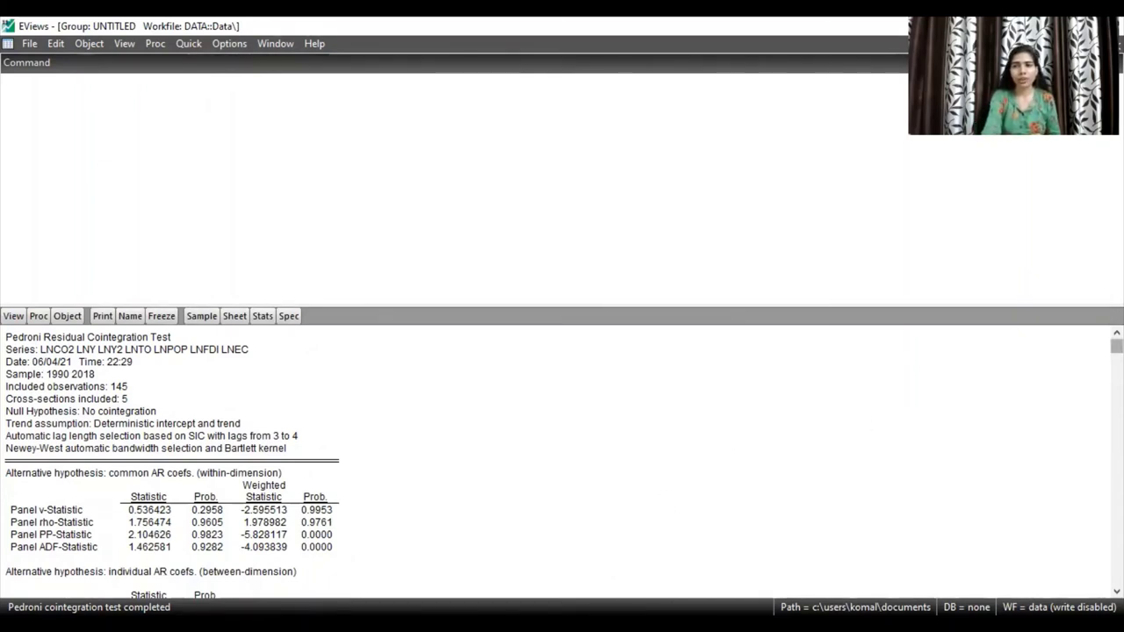
scroll(561, 457, down, 4)
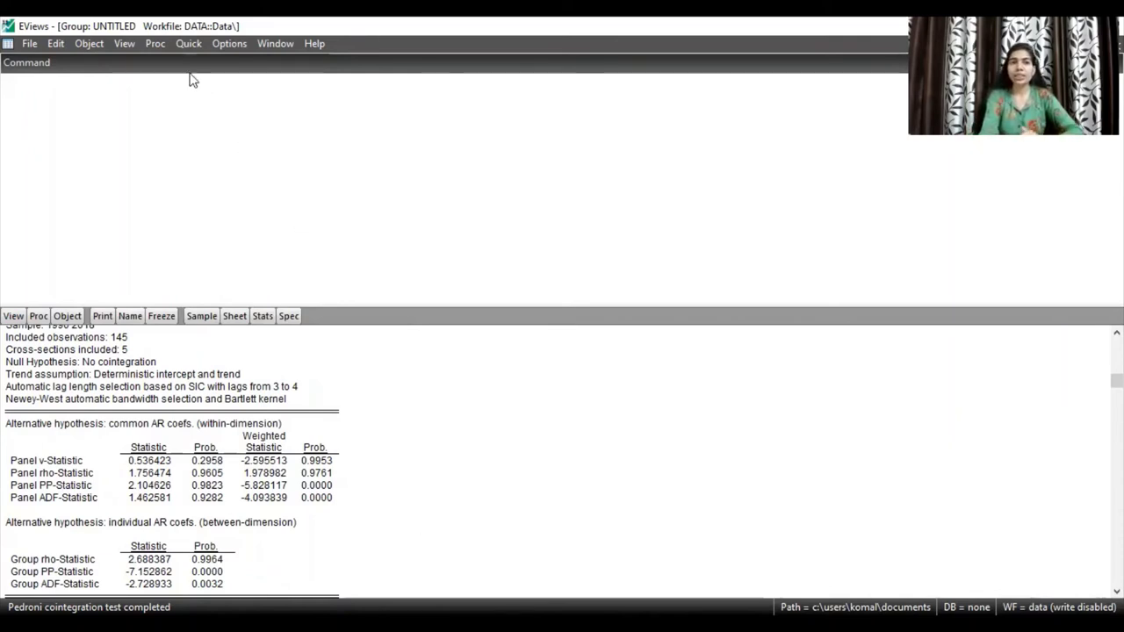
Step: Rerun the Pedroni cointegration test on the same series with no intercept or trend, deleting the previous untitled group, and review its statistics
click(188, 43)
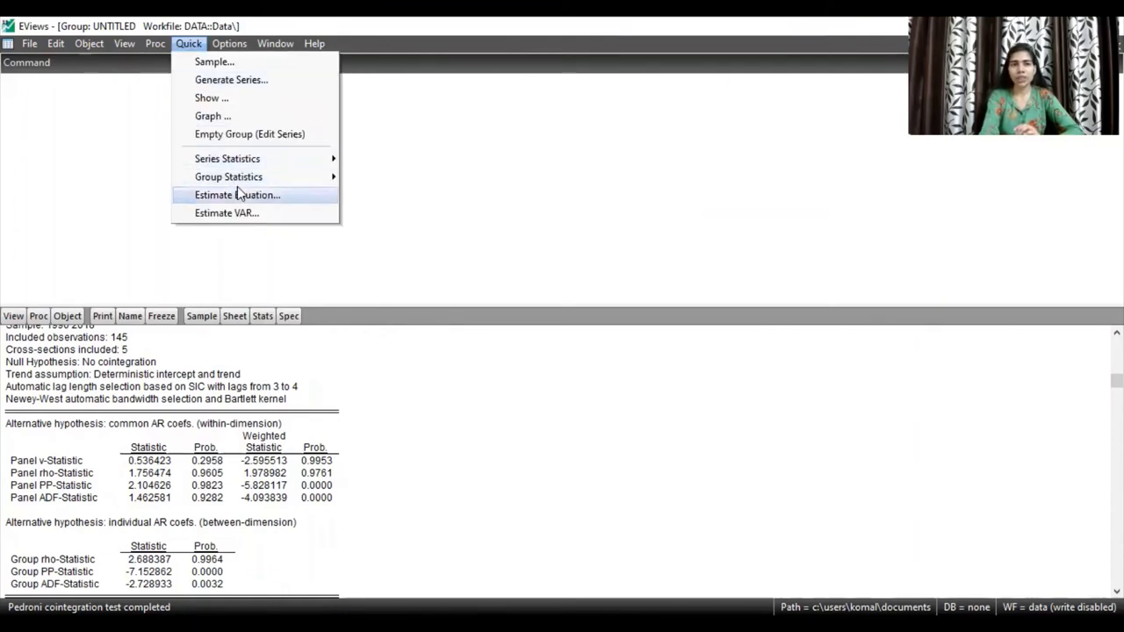
mouse_move(239, 178)
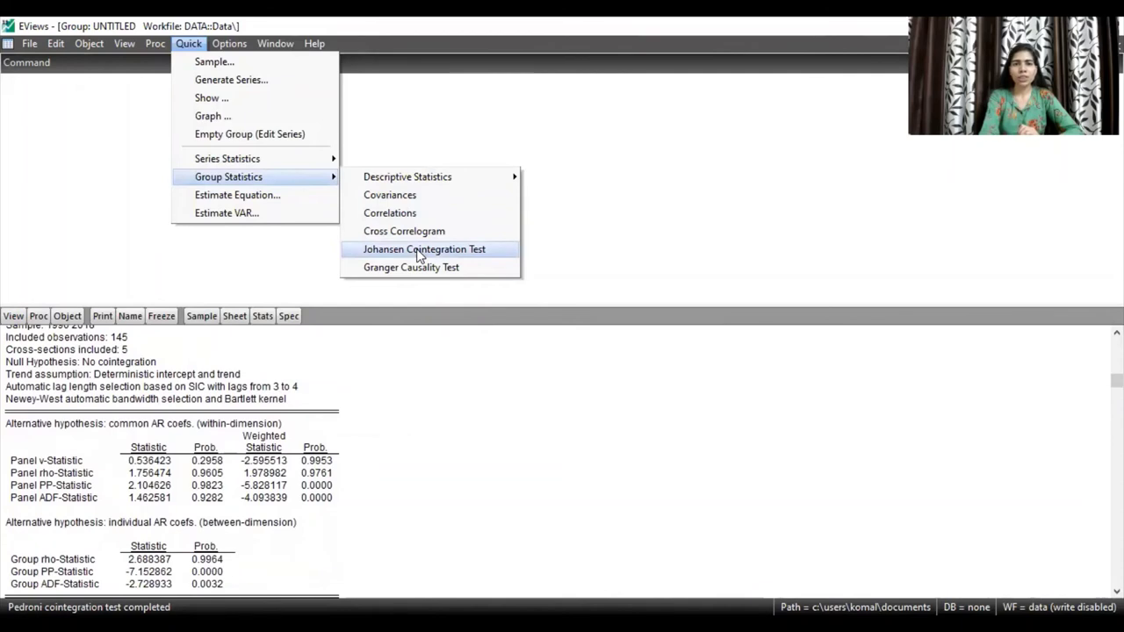
click(417, 251)
click(509, 385)
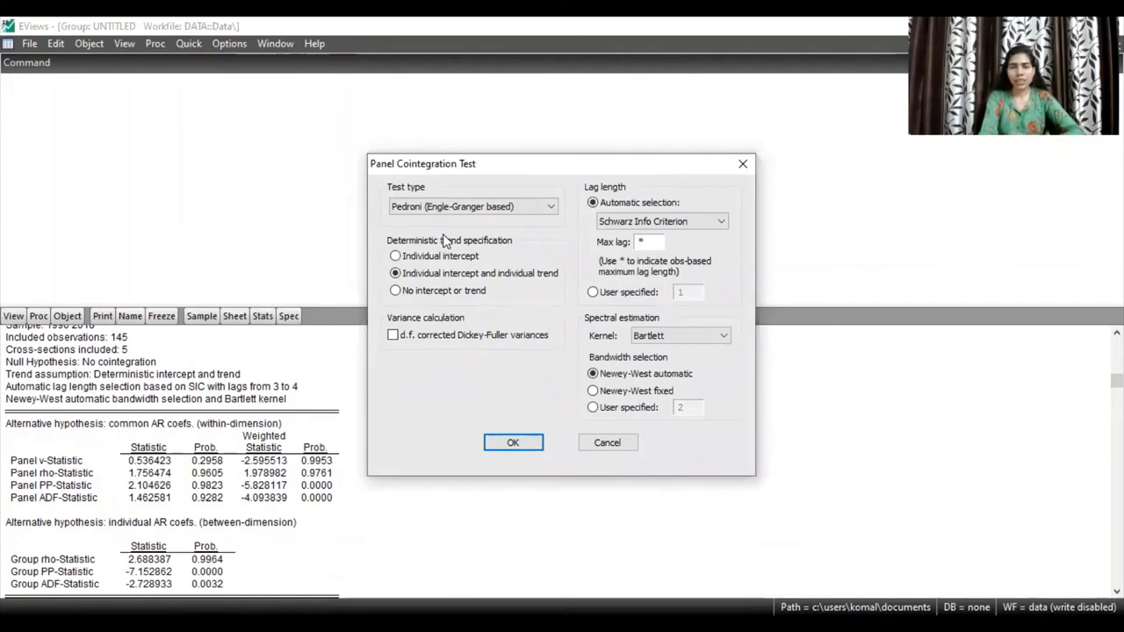
click(396, 290)
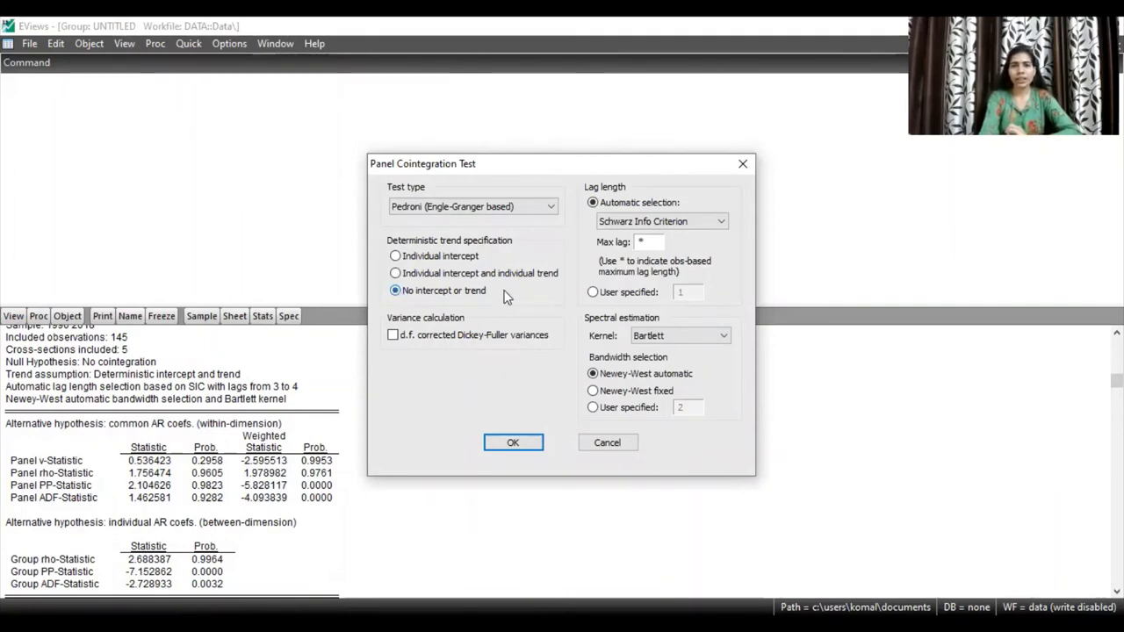
click(513, 444)
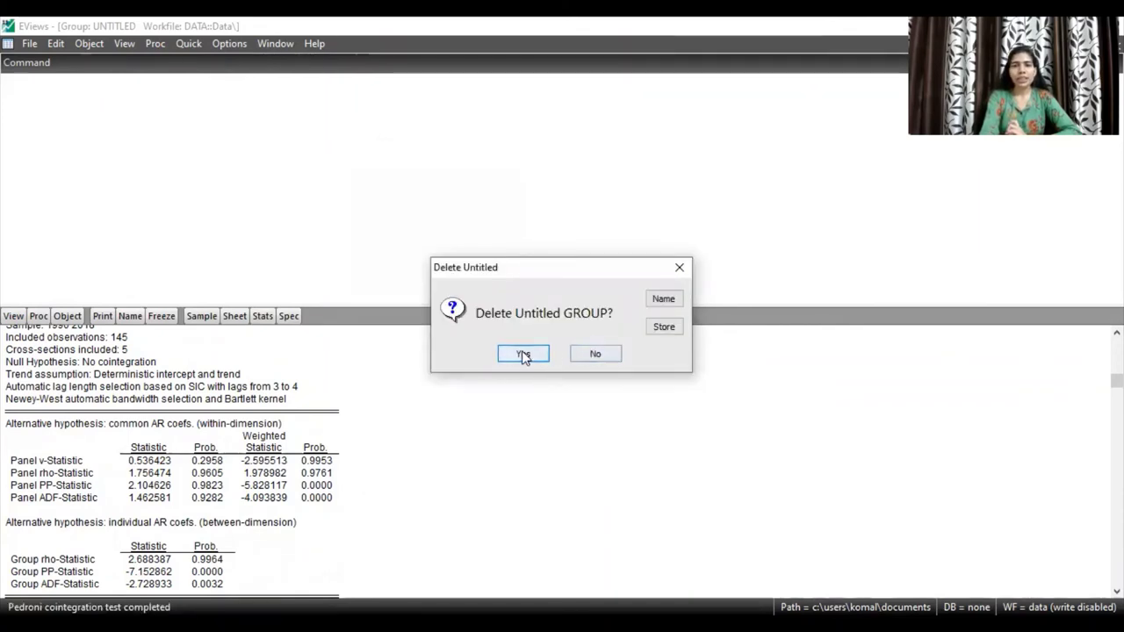
click(522, 355)
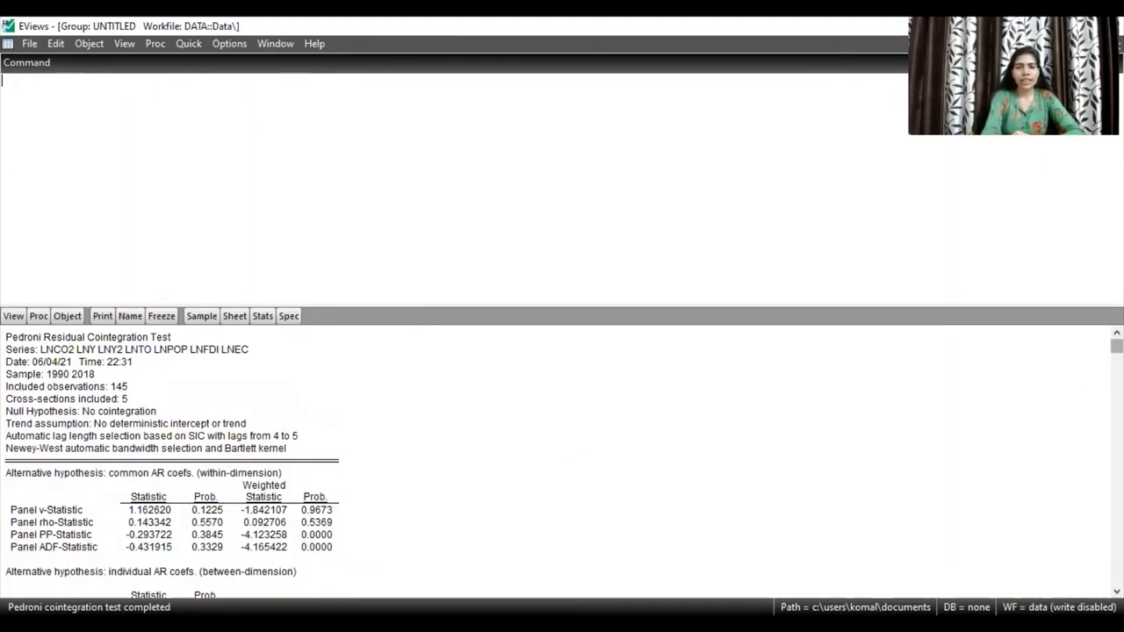
scroll(562, 456, down, 2)
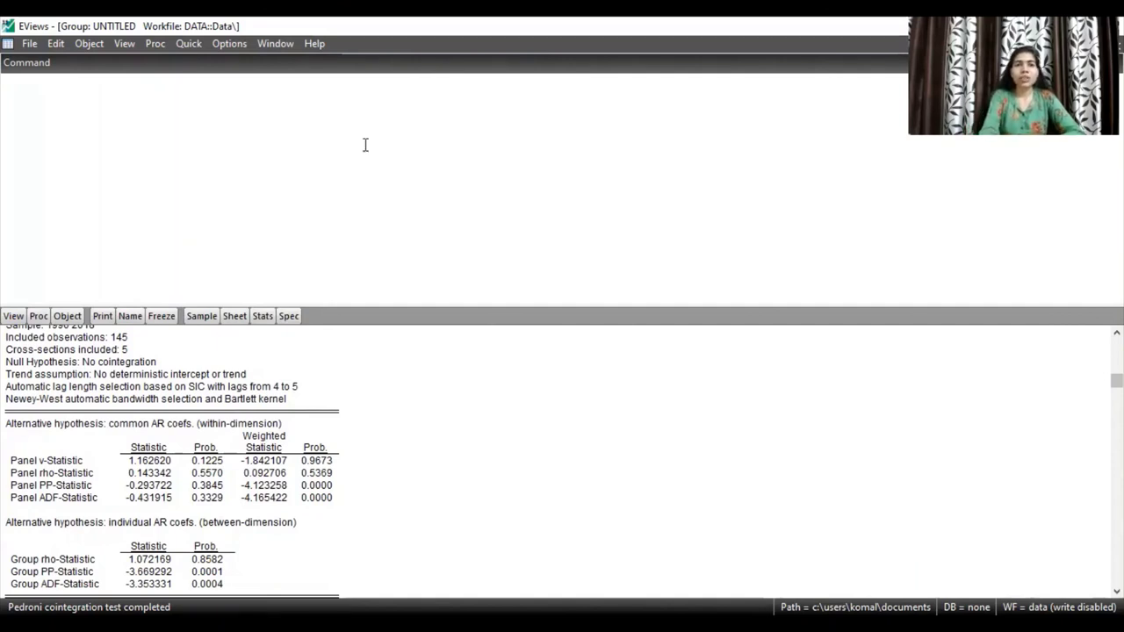
Step: Open the panel cointegration test settings again for the series lnco2, lny, lny2, lnto, lnpop, lnfdi and lnec
click(187, 46)
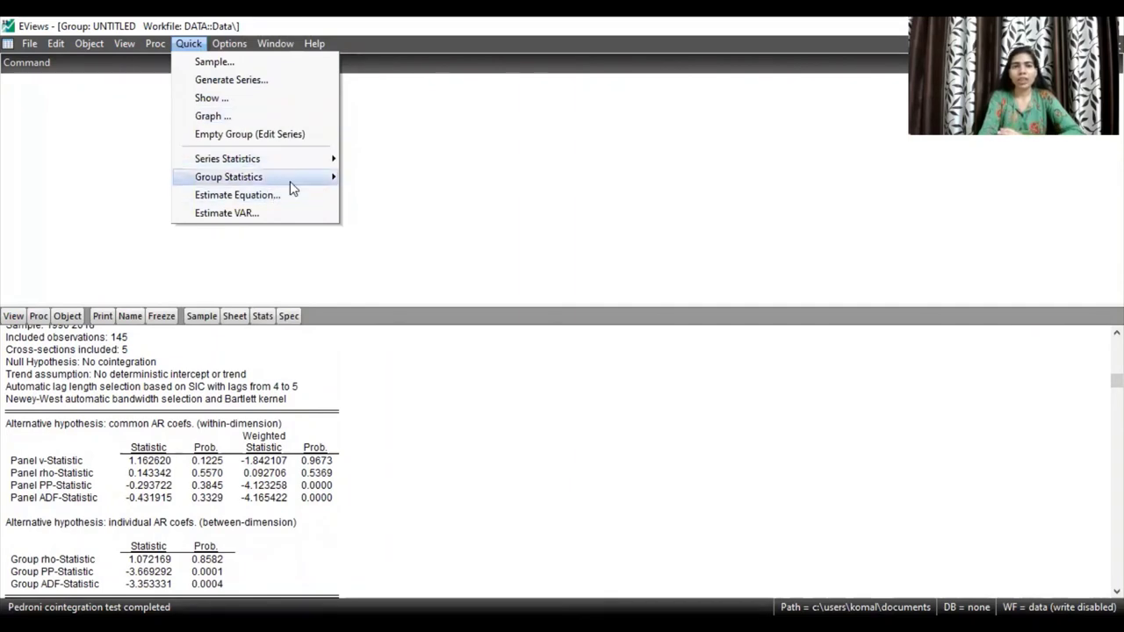
mouse_move(291, 181)
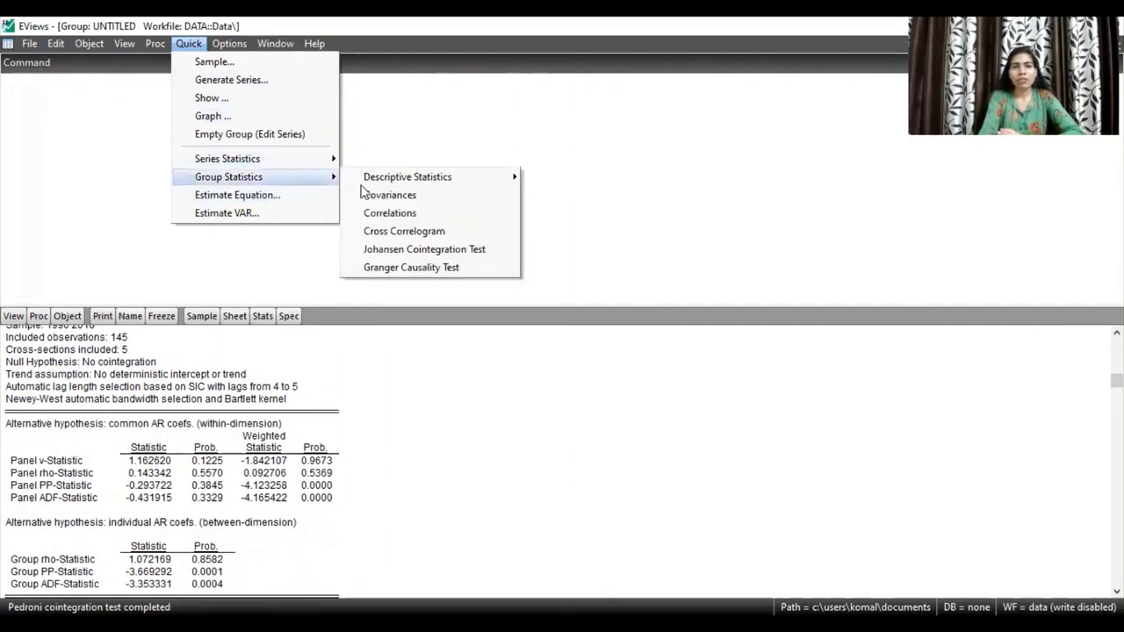
click(397, 249)
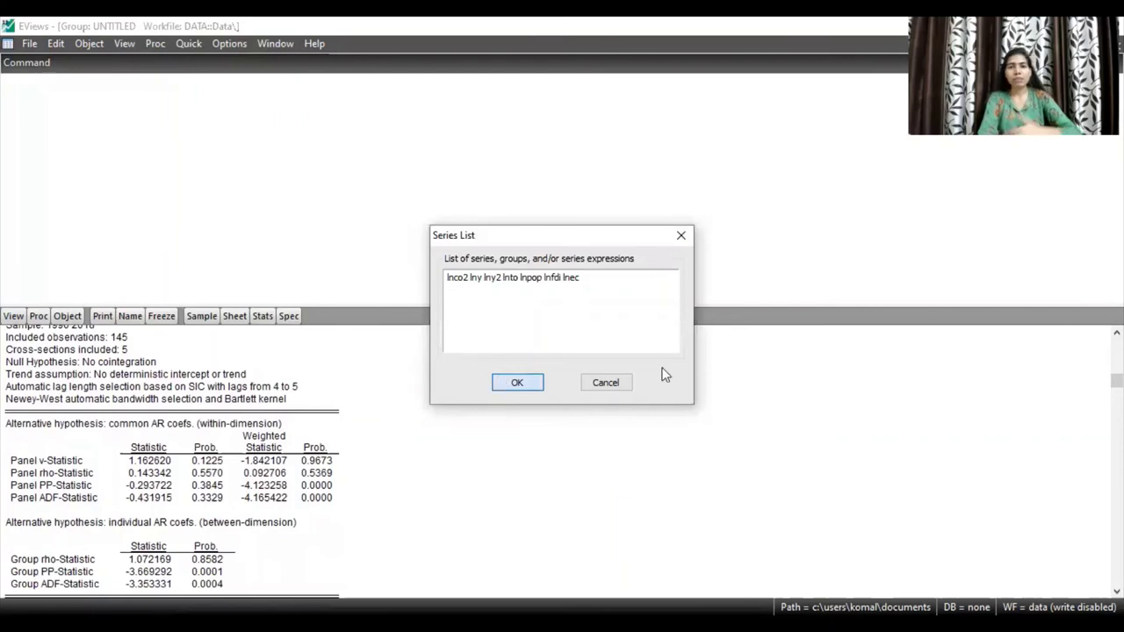
key(Return)
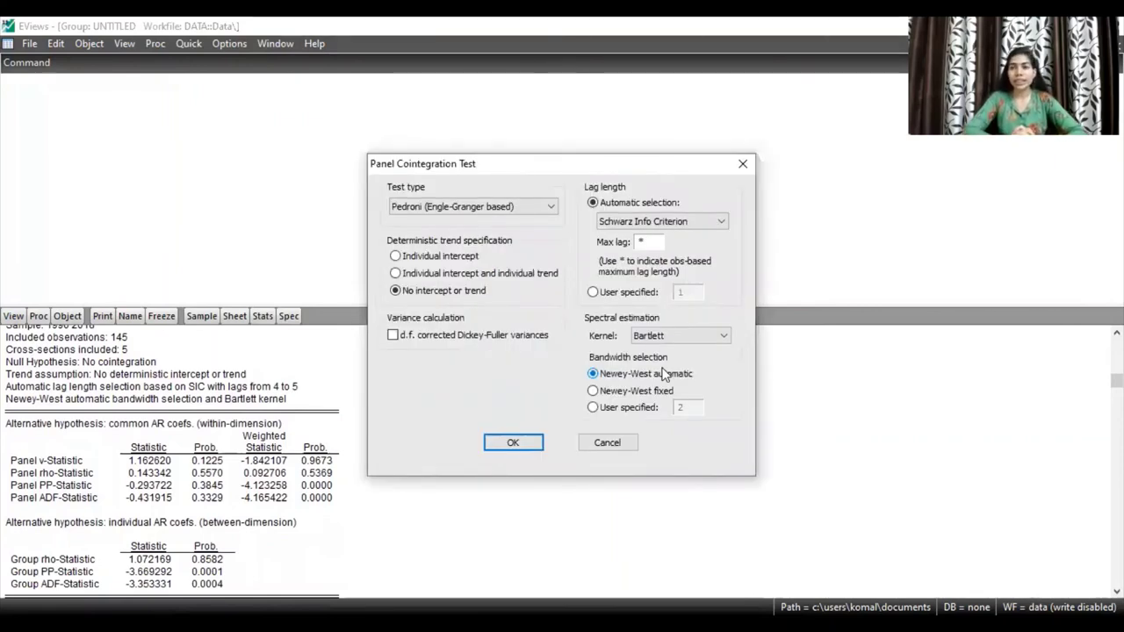